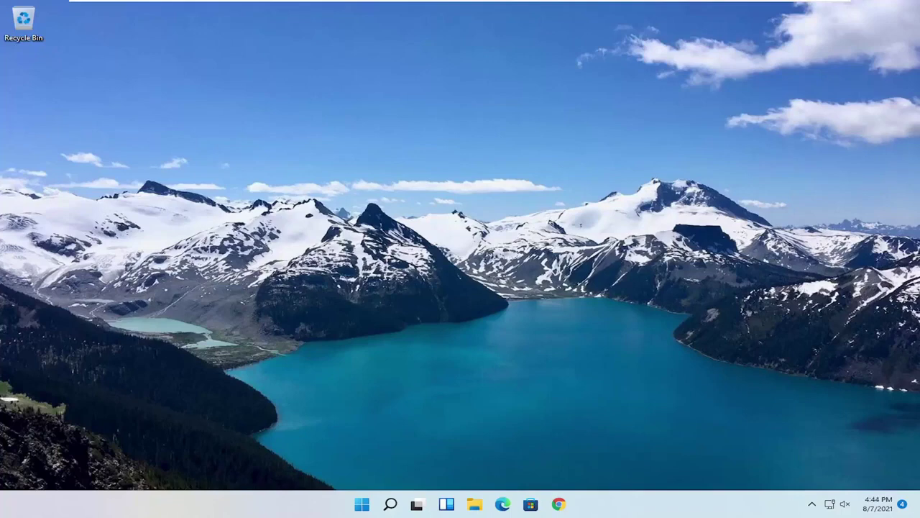
Open the Local Group Policy Editor, enlarge and reposition its window, and widen the tree pane to show the full folder names
{"action": "left_click", "coordinate": [391, 504]}
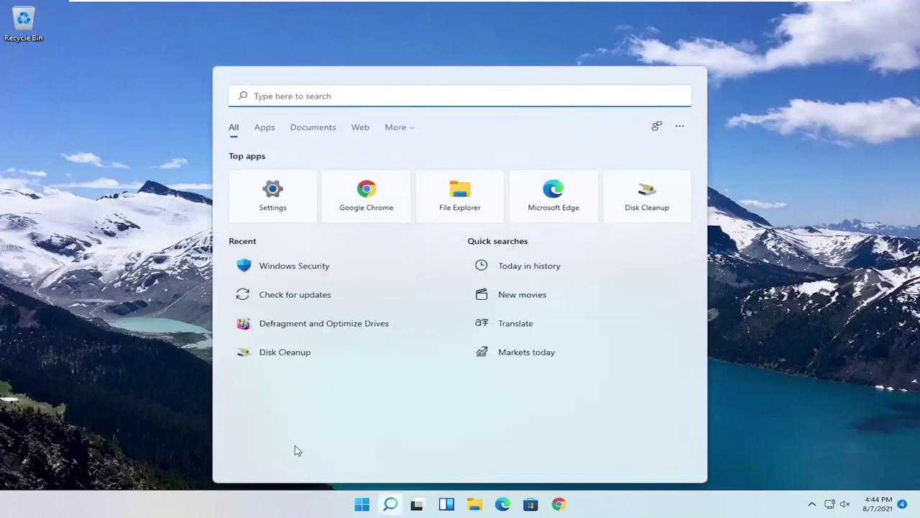
{"action": "type", "text": "group policy"}
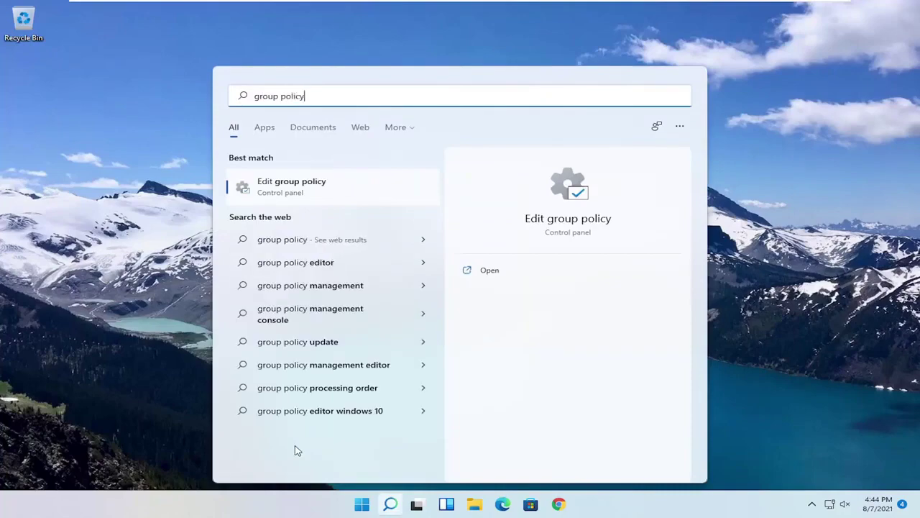
{"action": "left_click", "coordinate": [272, 184]}
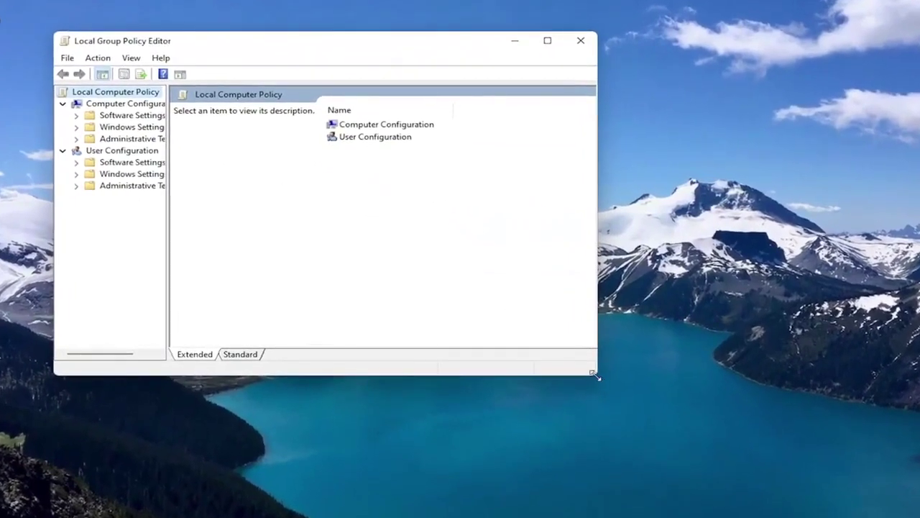
{"action": "left_click_drag", "start_coordinate": [596, 375], "coordinate": [746, 461]}
{"action": "left_click_drag", "start_coordinate": [168, 258], "coordinate": [240, 258]}
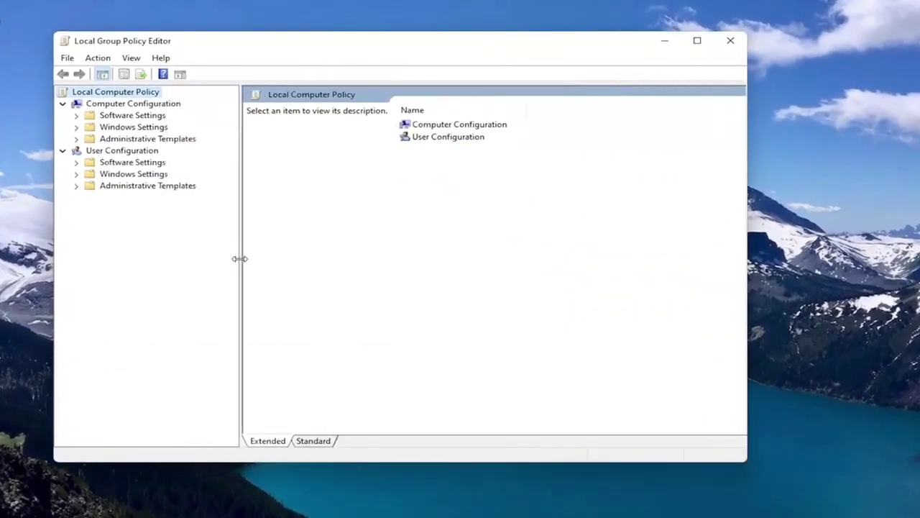
{"action": "left_click_drag", "start_coordinate": [302, 46], "coordinate": [382, 50]}
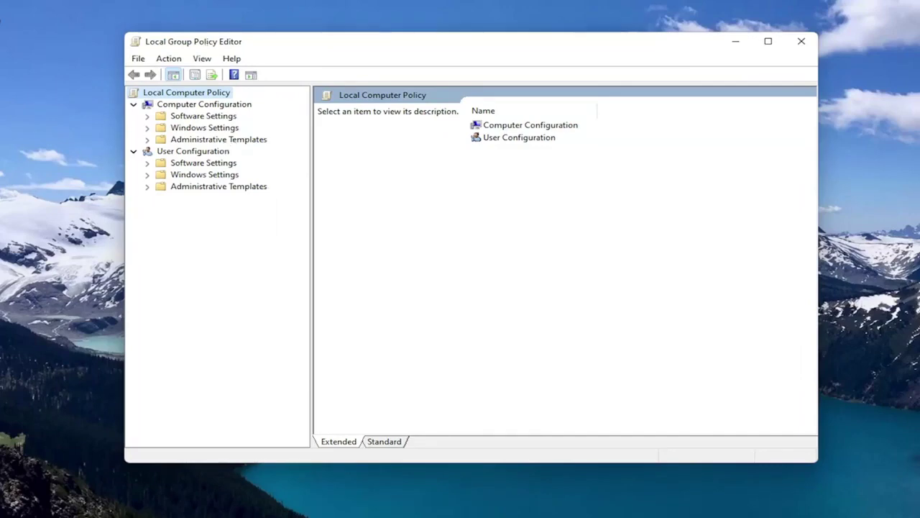
Go to Computer Configuration > Administrative Templates > Windows Components > Microsoft Defender Antivirus in the policy tree
{"action": "left_click", "coordinate": [188, 105]}
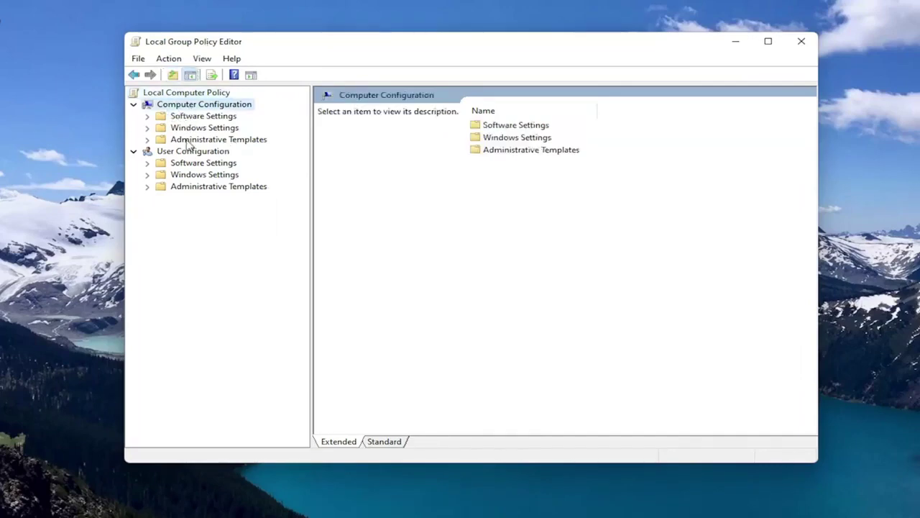
{"action": "left_click", "coordinate": [190, 140]}
{"action": "double_click", "coordinate": [189, 142]}
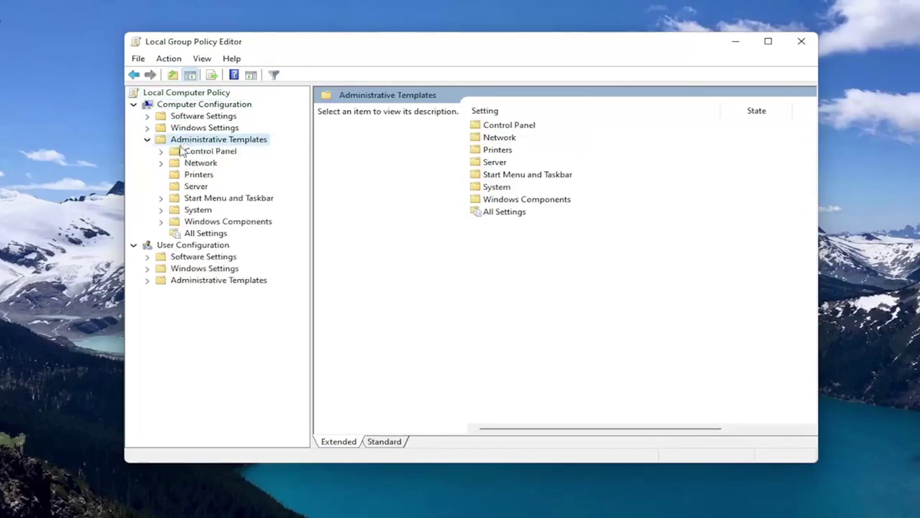
{"action": "left_click", "coordinate": [202, 223]}
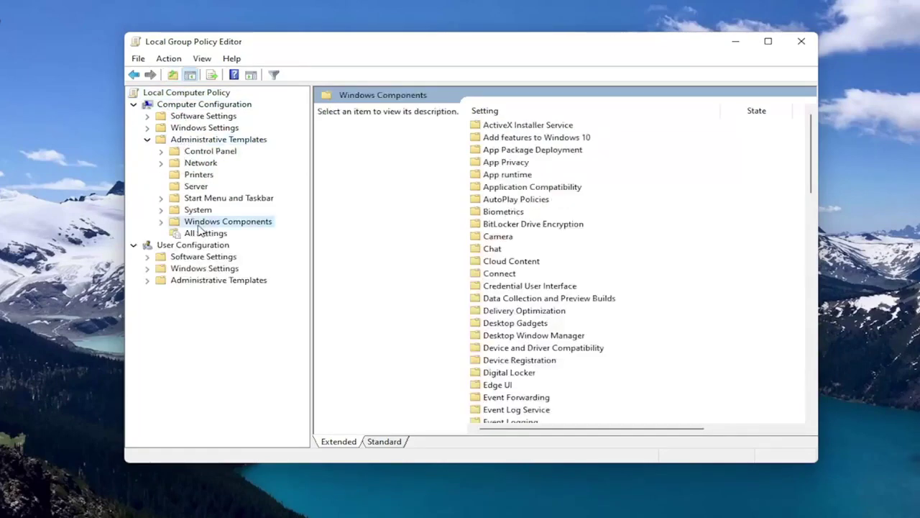
{"action": "double_click", "coordinate": [206, 222]}
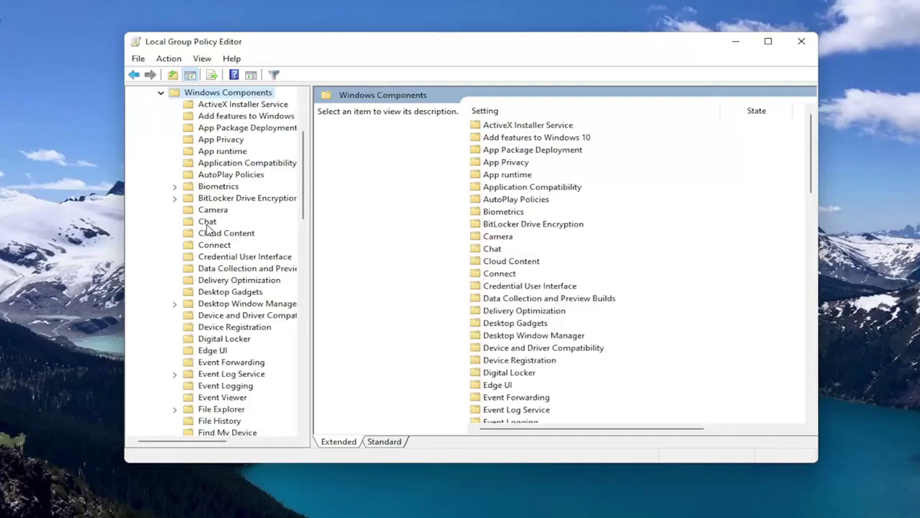
{"action": "scroll", "coordinate": [250, 281], "scroll_direction": "down", "scroll_amount": 14}
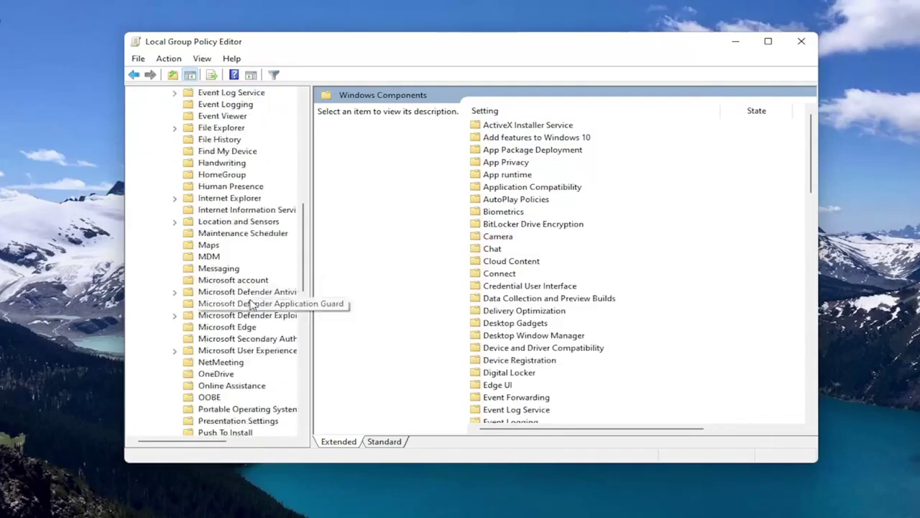
{"action": "scroll", "coordinate": [237, 275], "scroll_direction": "up", "scroll_amount": 5}
{"action": "double_click", "coordinate": [238, 257]}
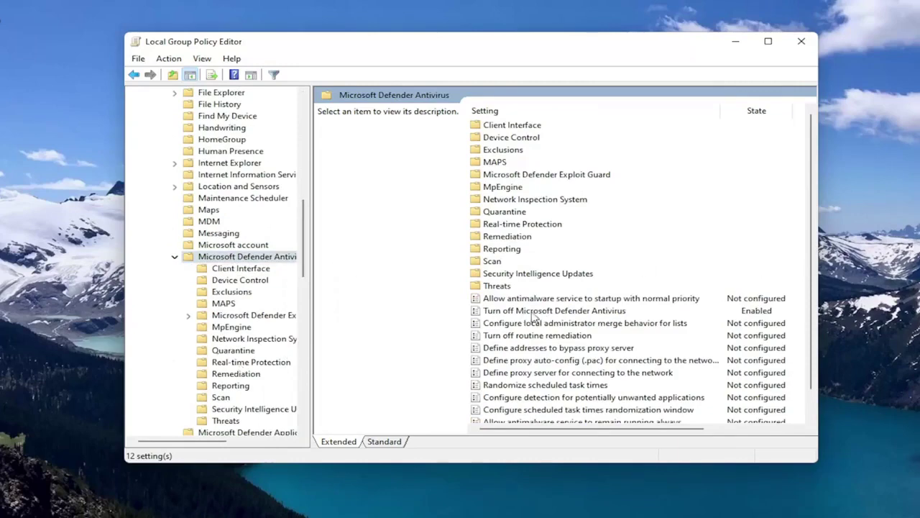
Open the "Turn off Microsoft Defender Antivirus" policy to review its settings, and close the policy editor
{"action": "left_click", "coordinate": [602, 315]}
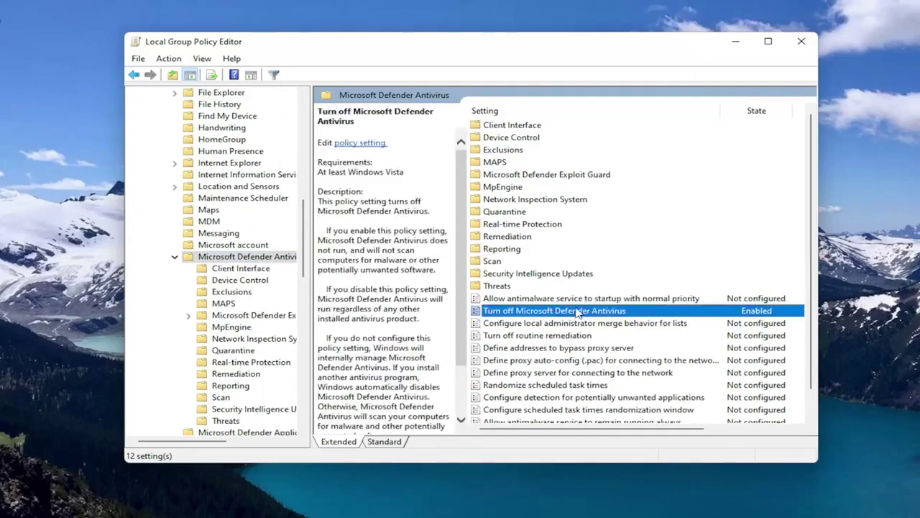
{"action": "double_click", "coordinate": [587, 312]}
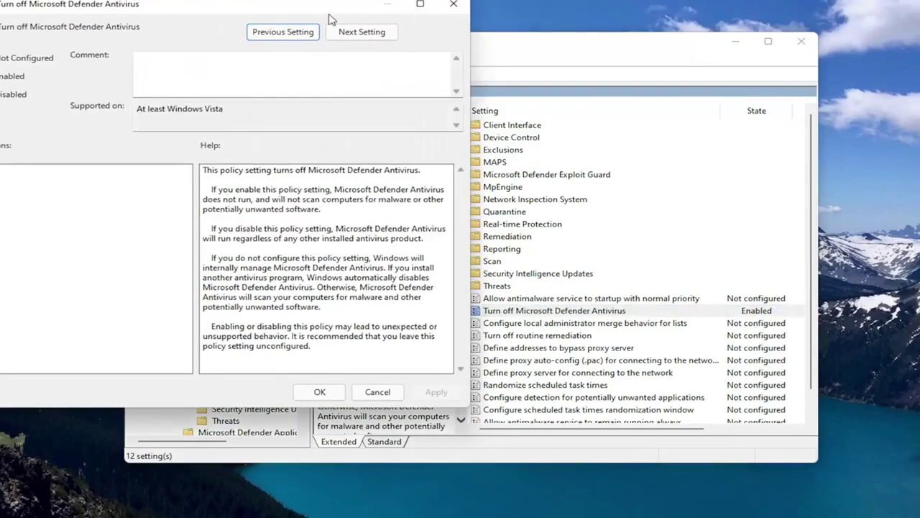
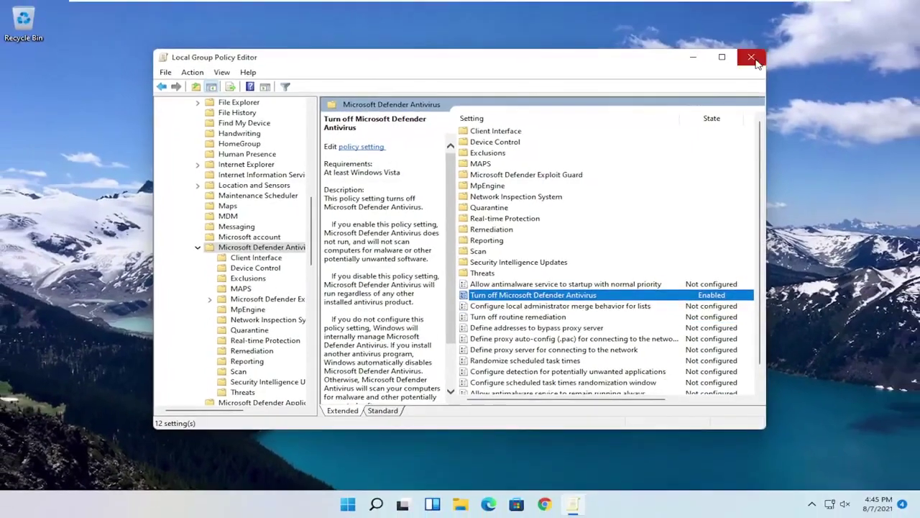
{"action": "left_click", "coordinate": [801, 41]}
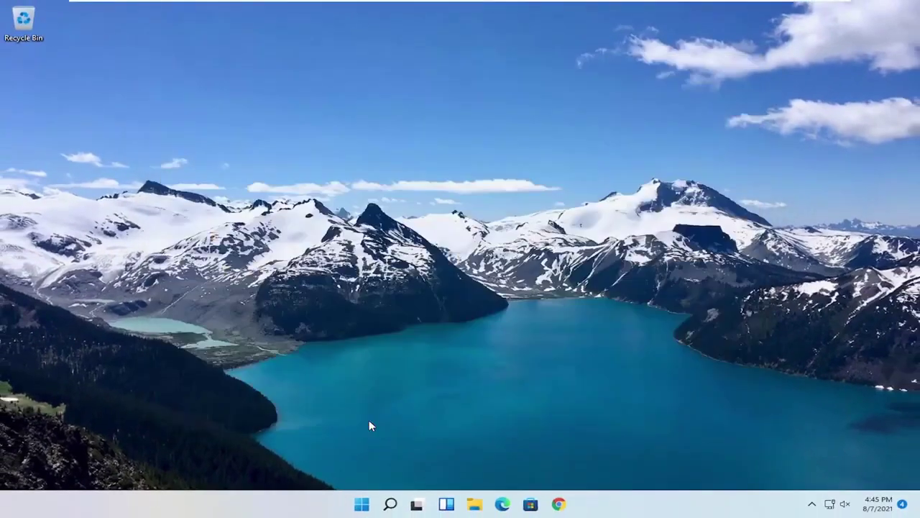
Search for regedit, run Registry Editor as administrator, and collapse HKEY_LOCAL_MACHINE with the Computer root selected
{"action": "left_click", "coordinate": [390, 514]}
{"action": "type", "text": "reged"}
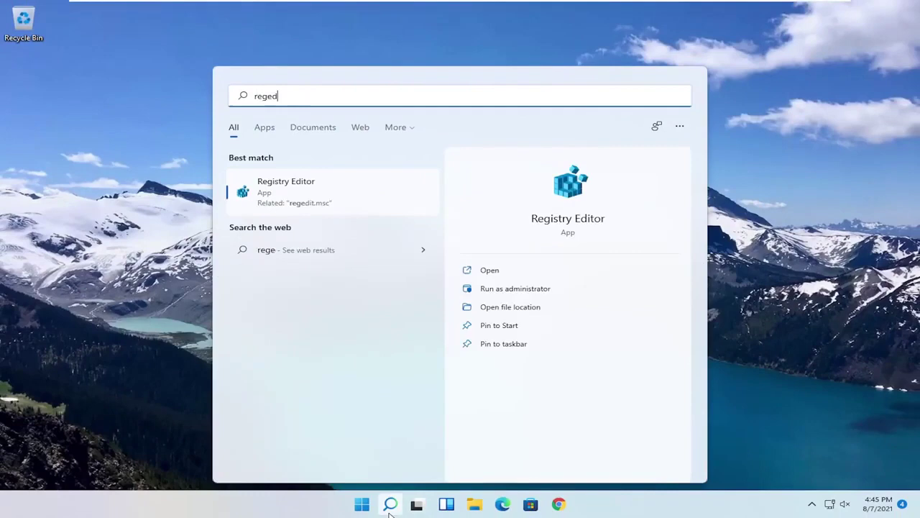
{"action": "type", "text": "it"}
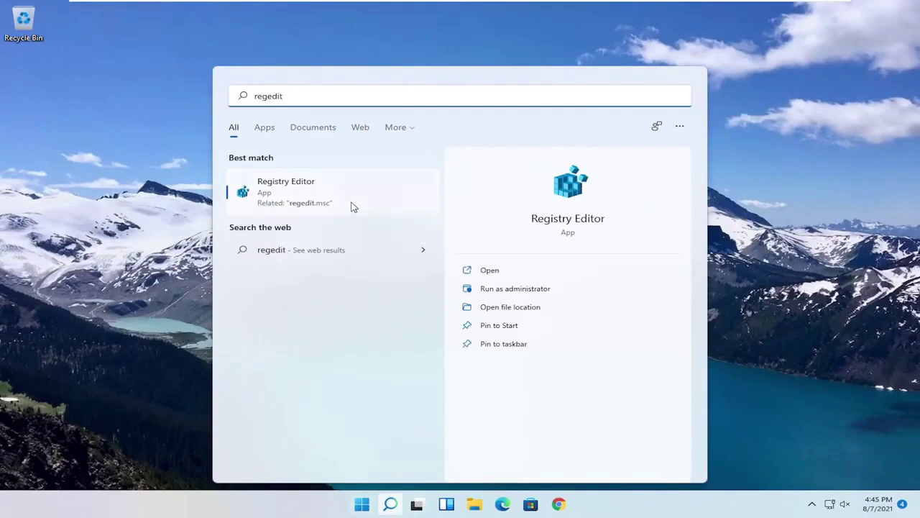
{"action": "right_click", "coordinate": [289, 194]}
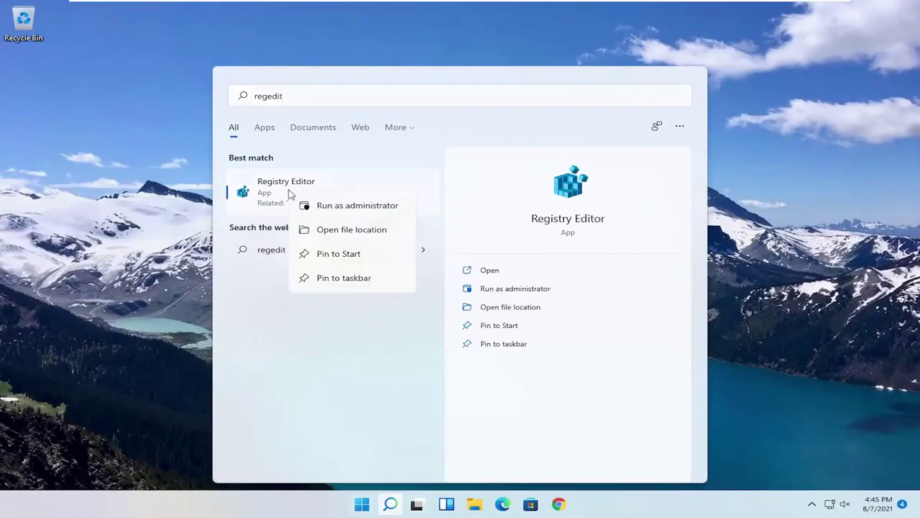
{"action": "left_click", "coordinate": [325, 208]}
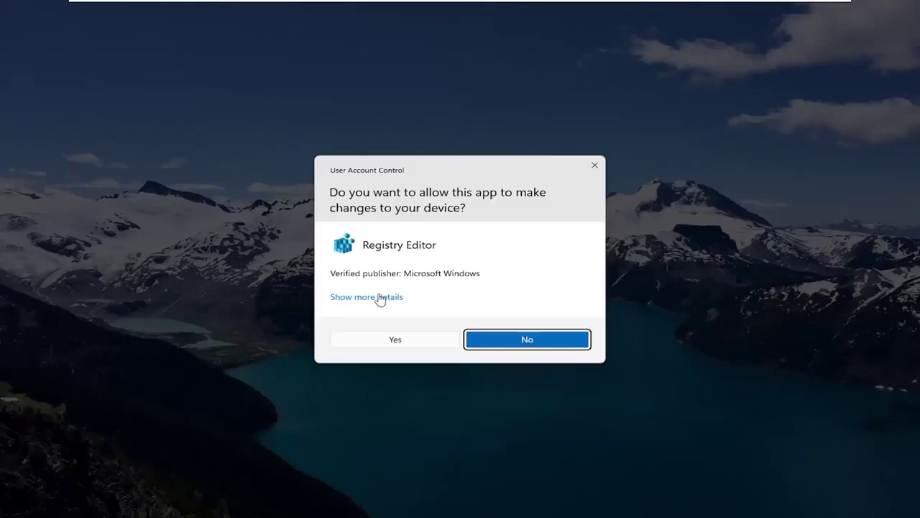
{"action": "left_click", "coordinate": [378, 343]}
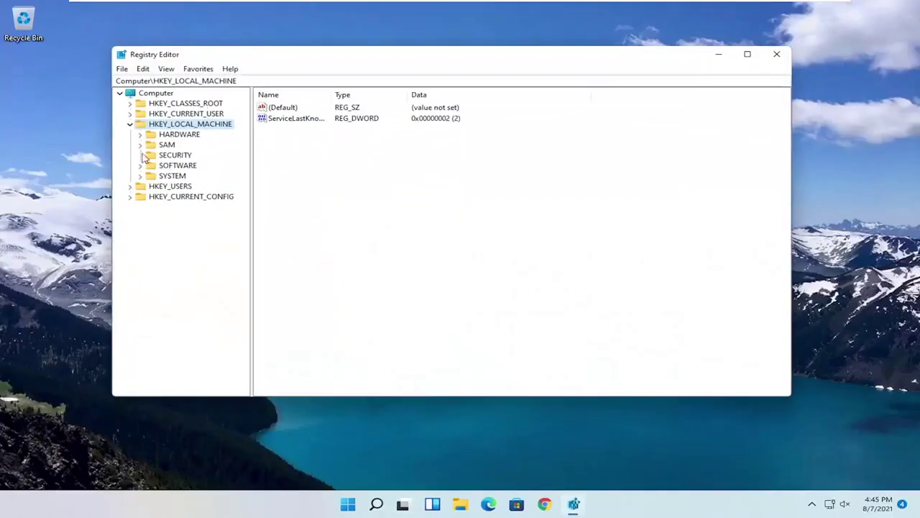
{"action": "left_click", "coordinate": [130, 124]}
{"action": "left_click", "coordinate": [144, 95]}
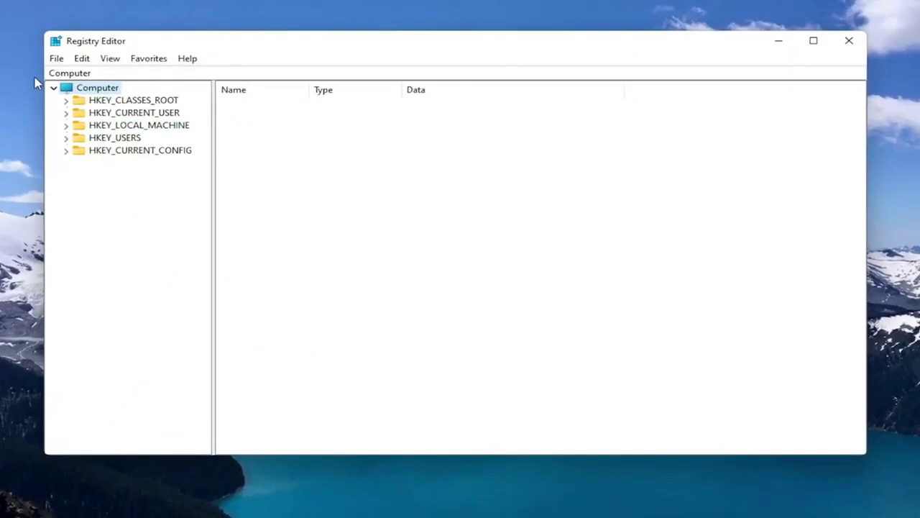
Bring up the registry export dialog, choose Desktop as the save location, and cancel the export
{"action": "left_click", "coordinate": [57, 58]}
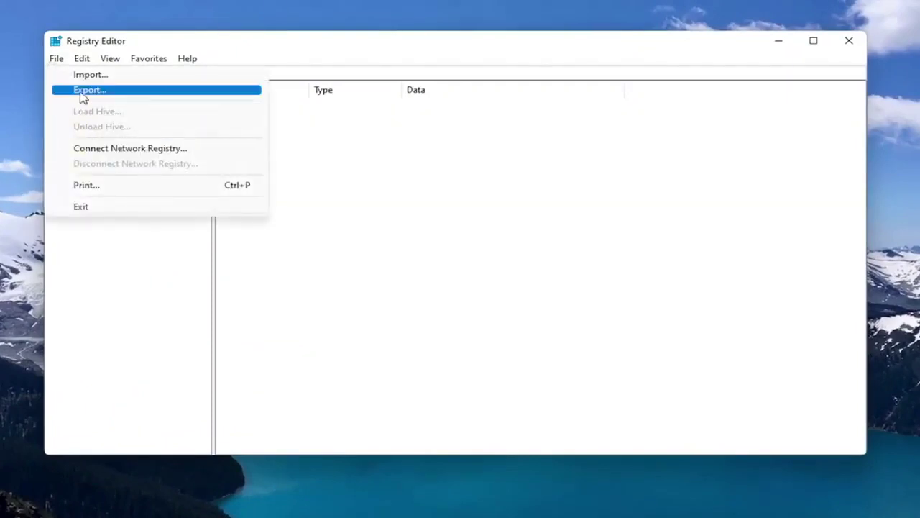
{"action": "left_click", "coordinate": [74, 93]}
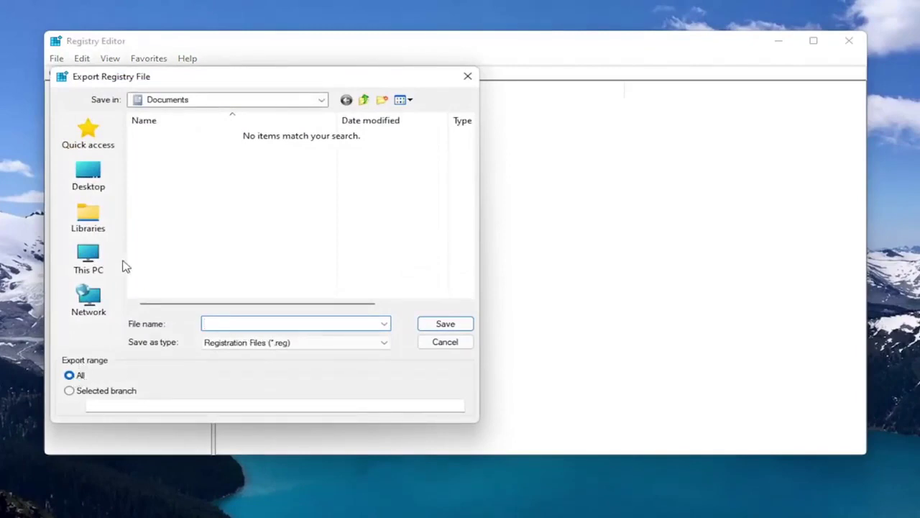
{"action": "left_click", "coordinate": [83, 180]}
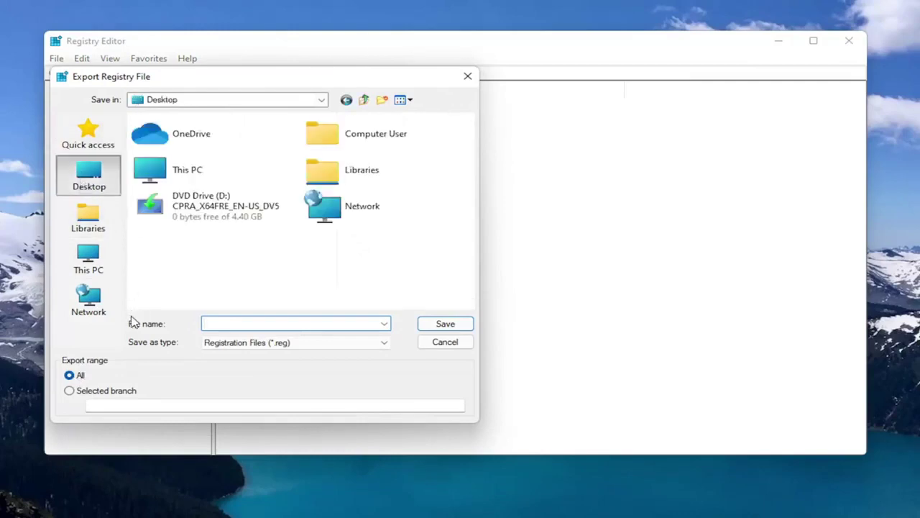
{"action": "left_click", "coordinate": [442, 344]}
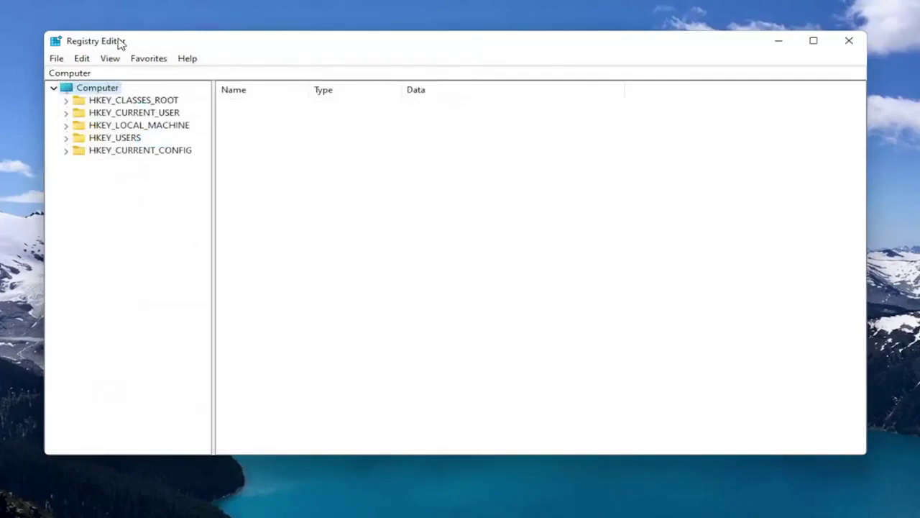
Bring up the registry import dialog, browse to the Desktop folder, and cancel the import
{"action": "left_click", "coordinate": [55, 59]}
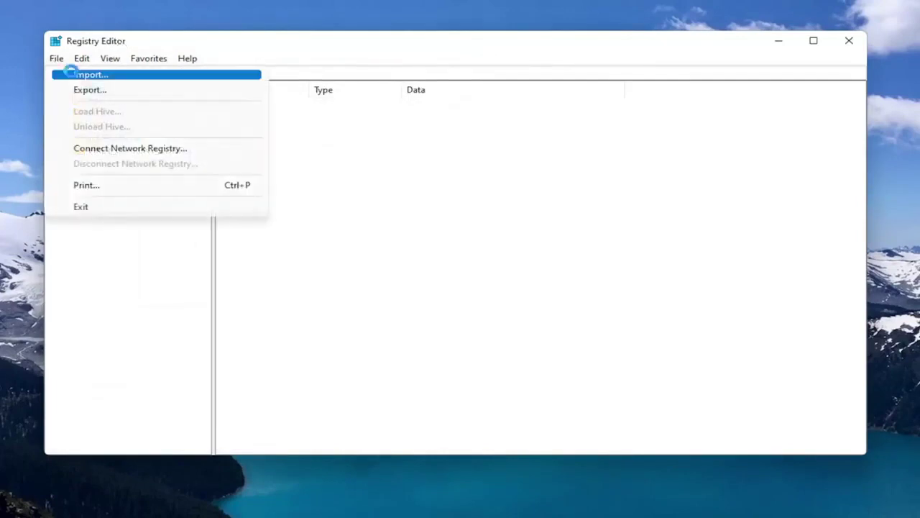
{"action": "left_click", "coordinate": [70, 73]}
{"action": "left_click", "coordinate": [133, 191]}
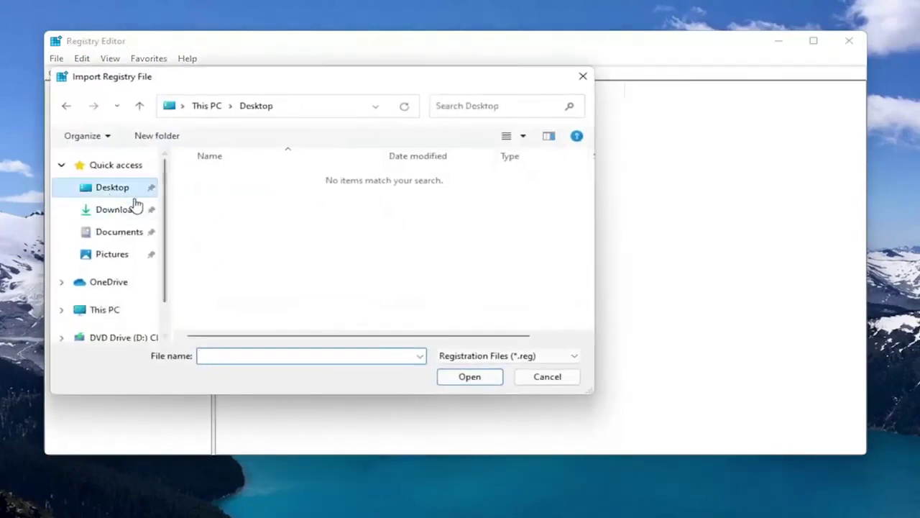
{"action": "left_click", "coordinate": [547, 376]}
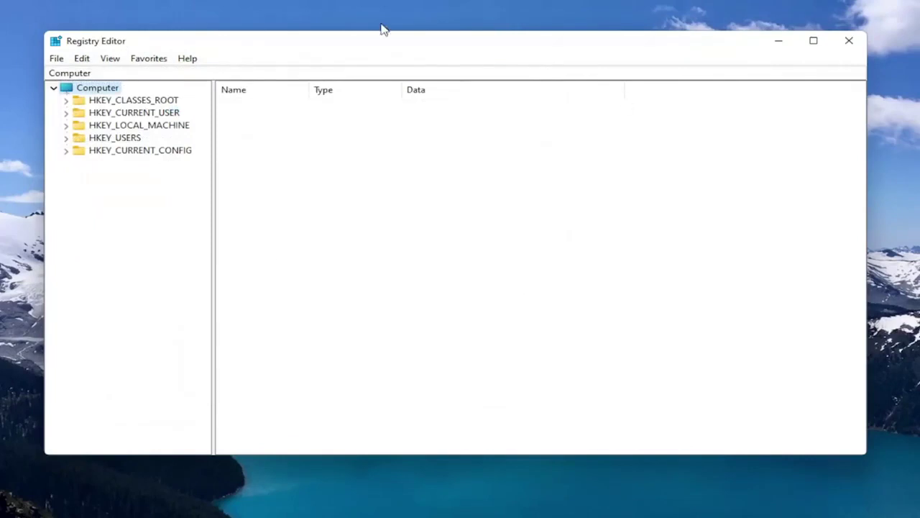
Navigate to HKEY_LOCAL_MACHINE\SOFTWARE\Policies\Microsoft\Windows Defender, widening the key tree so that full key names fit
{"action": "left_click", "coordinate": [165, 126]}
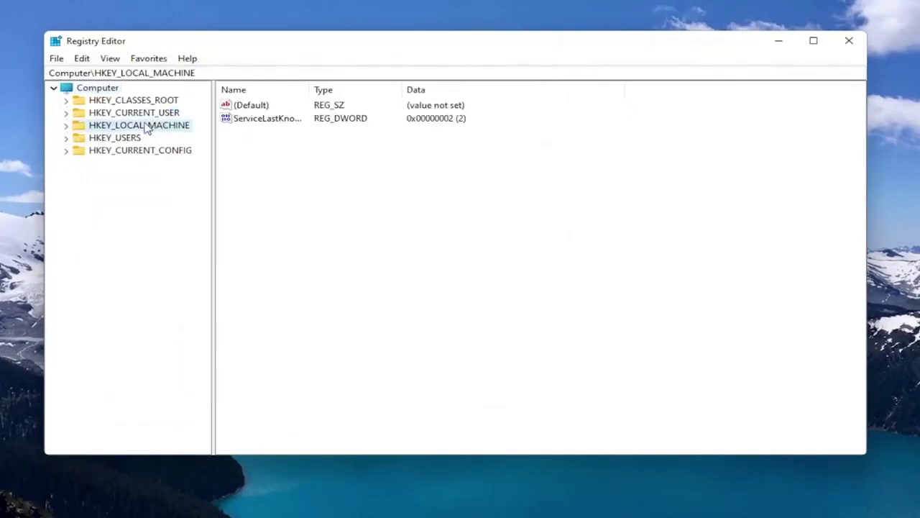
{"action": "double_click", "coordinate": [147, 126]}
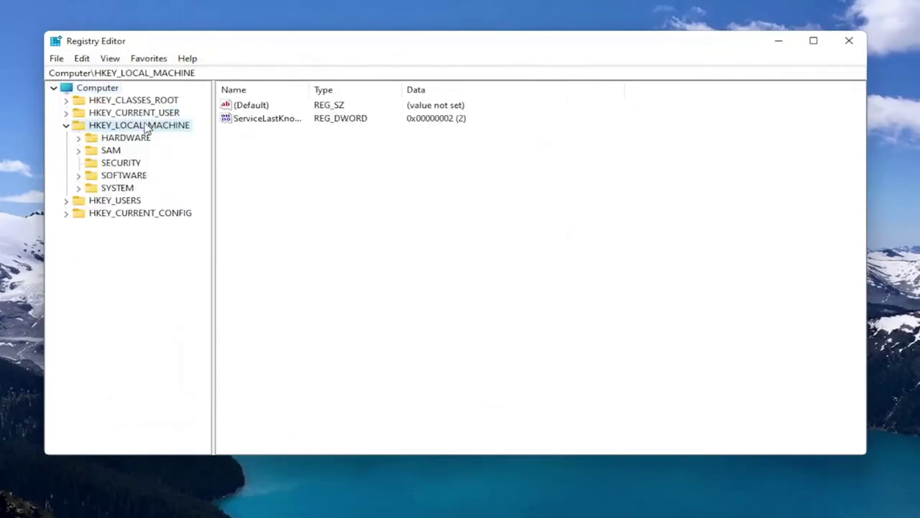
{"action": "double_click", "coordinate": [113, 176]}
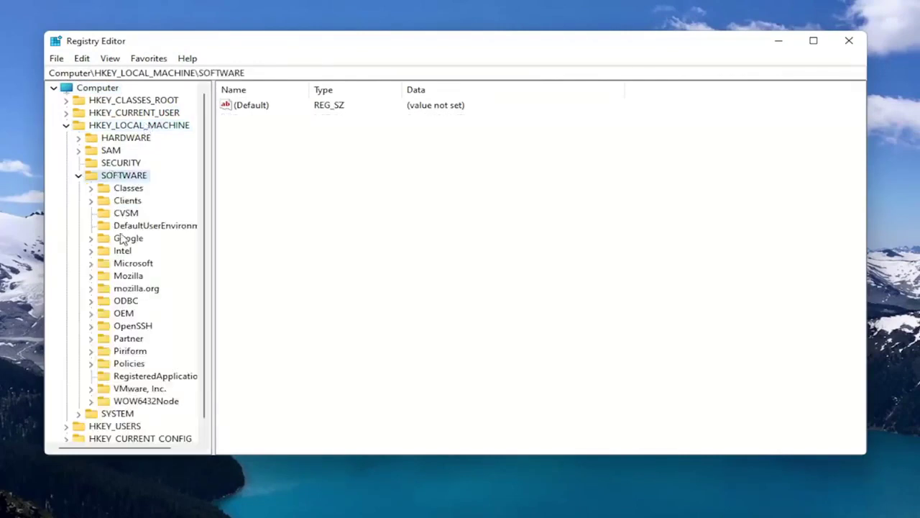
{"action": "left_click", "coordinate": [128, 365]}
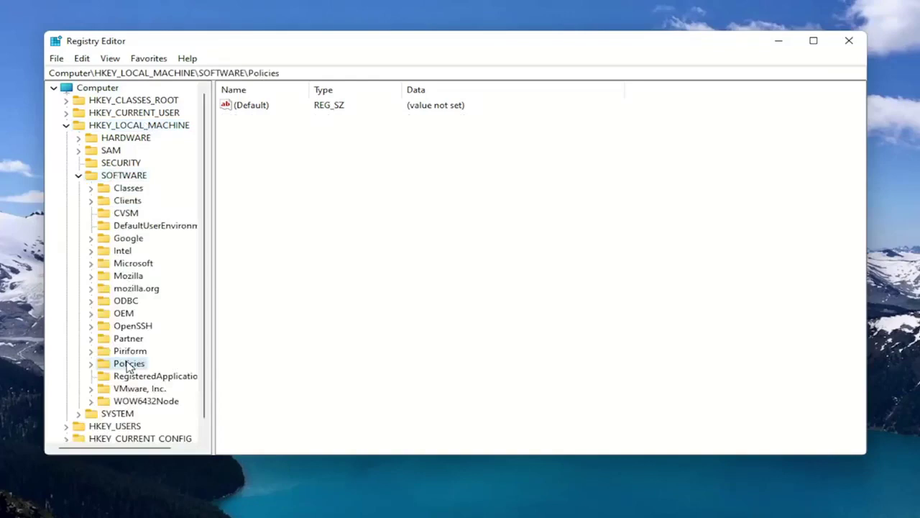
{"action": "double_click", "coordinate": [128, 365]}
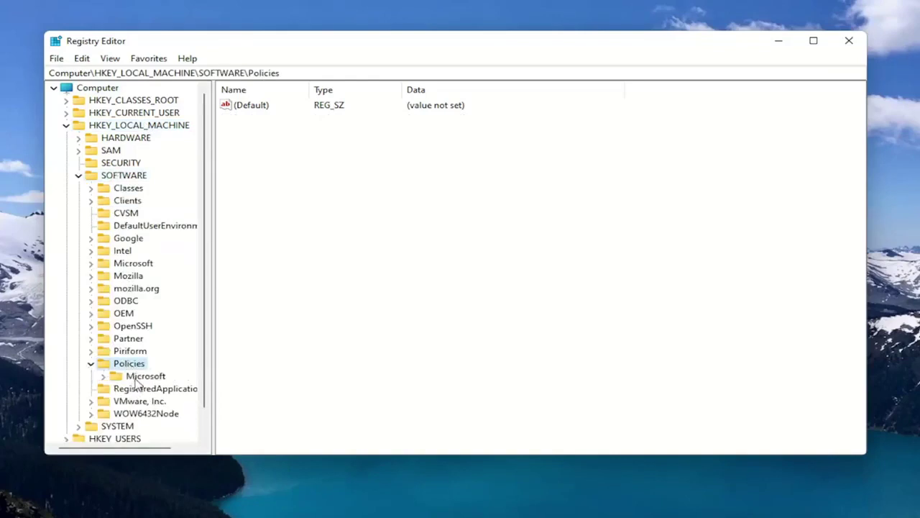
{"action": "double_click", "coordinate": [137, 378]}
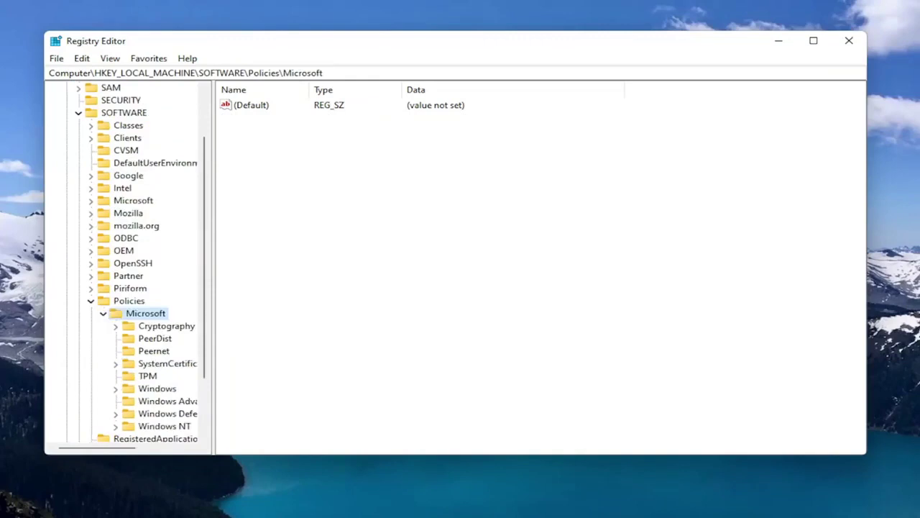
{"action": "left_click_drag", "start_coordinate": [212, 403], "coordinate": [292, 413]}
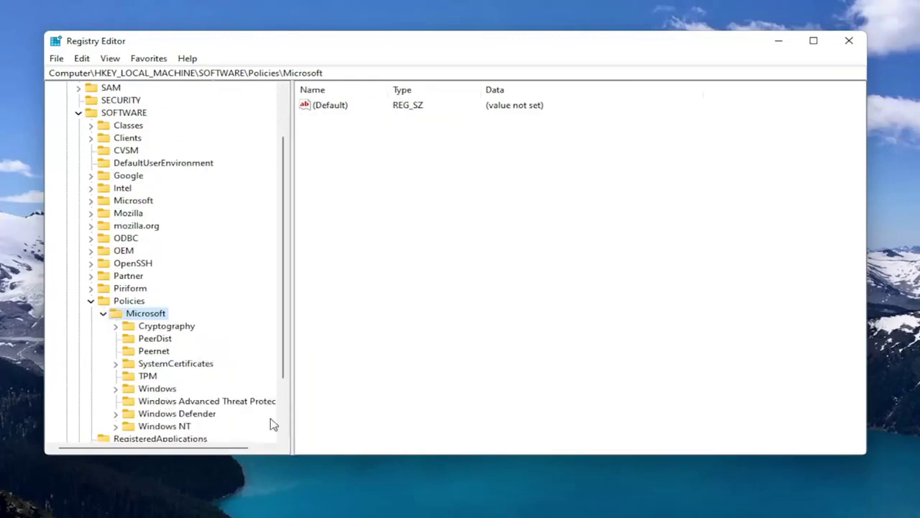
{"action": "left_click", "coordinate": [184, 415]}
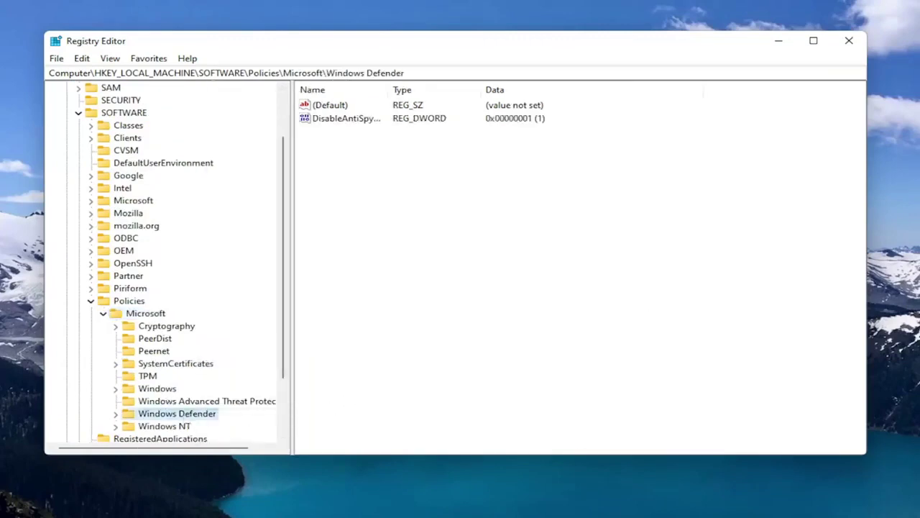
Widen the Name column to read the Windows Defender key's values, and view the available new value types without creating one
{"action": "scroll", "coordinate": [165, 409], "scroll_direction": "down", "scroll_amount": 1}
{"action": "left_click", "coordinate": [425, 195]}
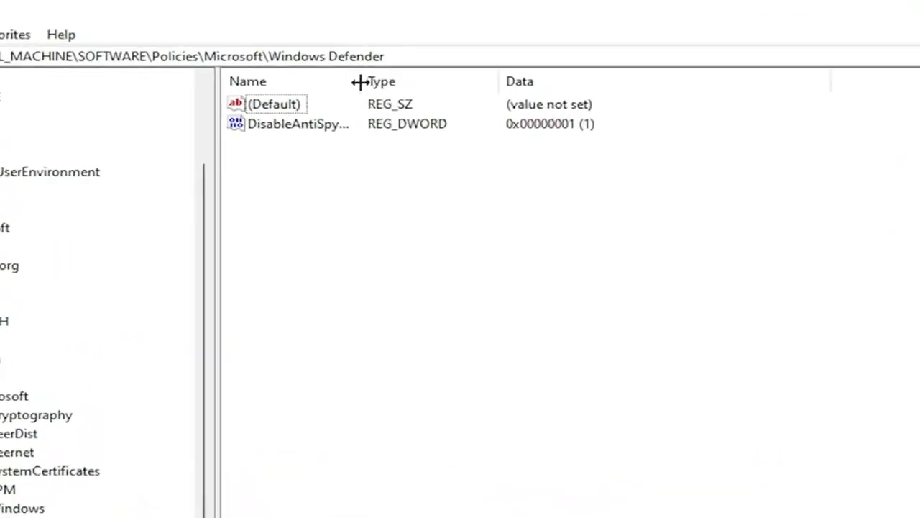
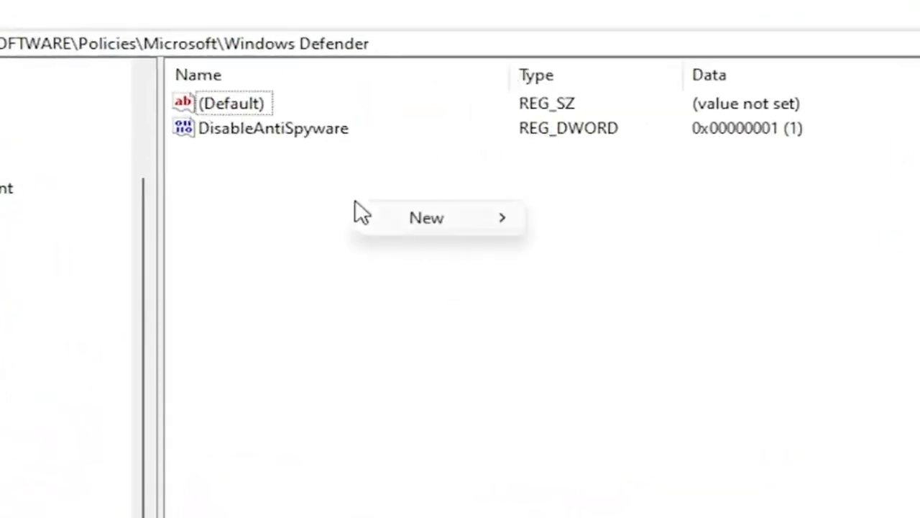
{"action": "mouse_move", "coordinate": [448, 224]}
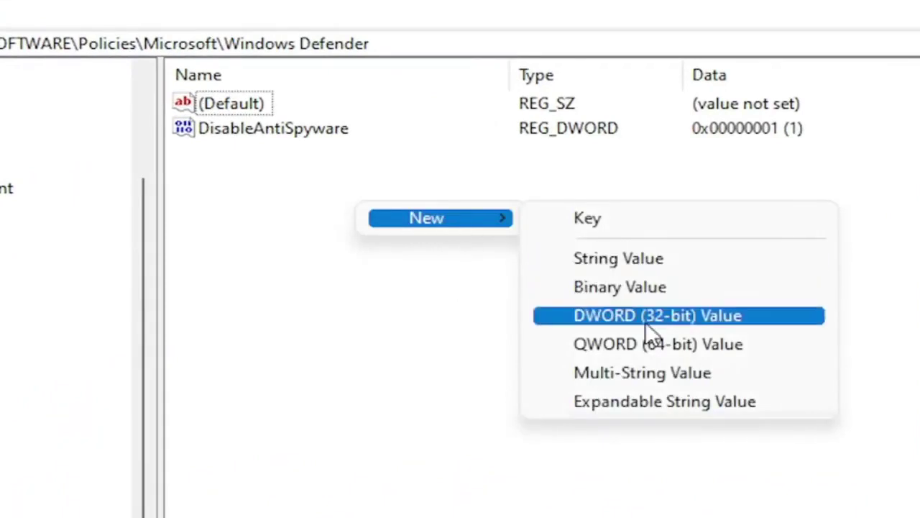
{"action": "left_click", "coordinate": [444, 338]}
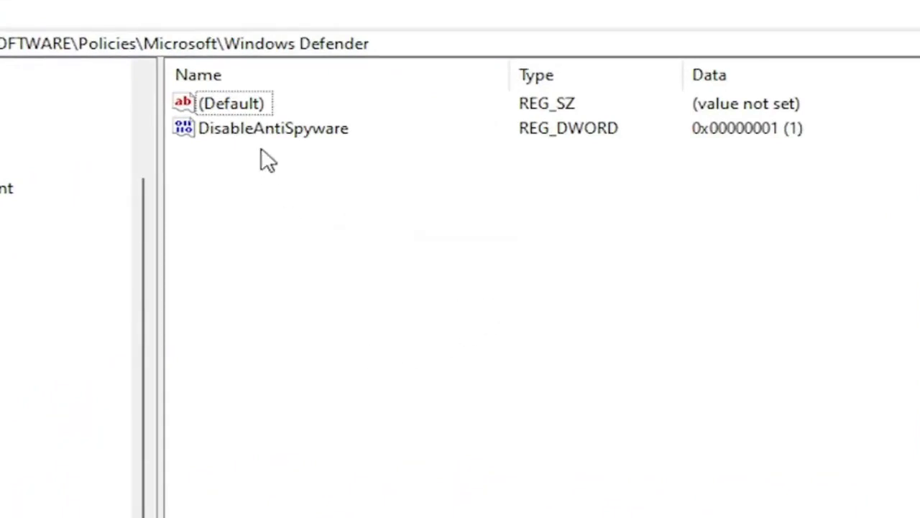
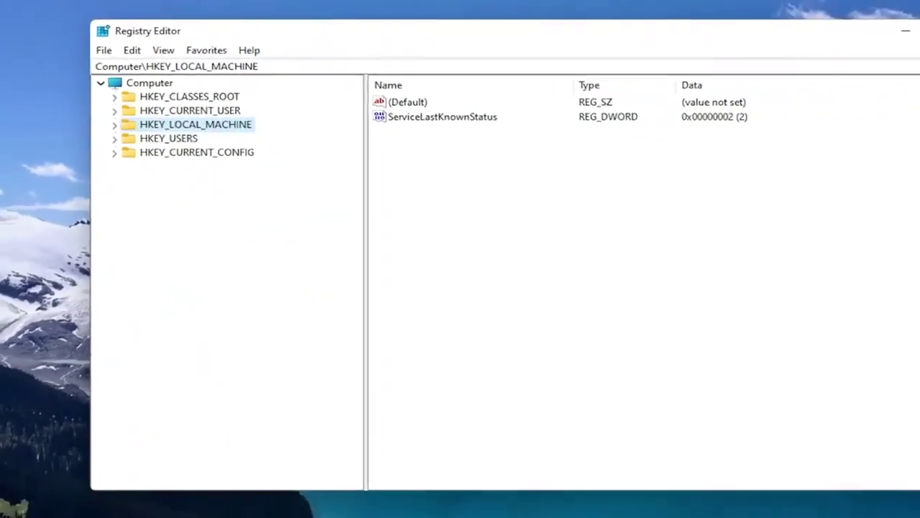
Close Registry Editor and dismiss the input language switching notification on the desktop
{"action": "left_click", "coordinate": [894, 39]}
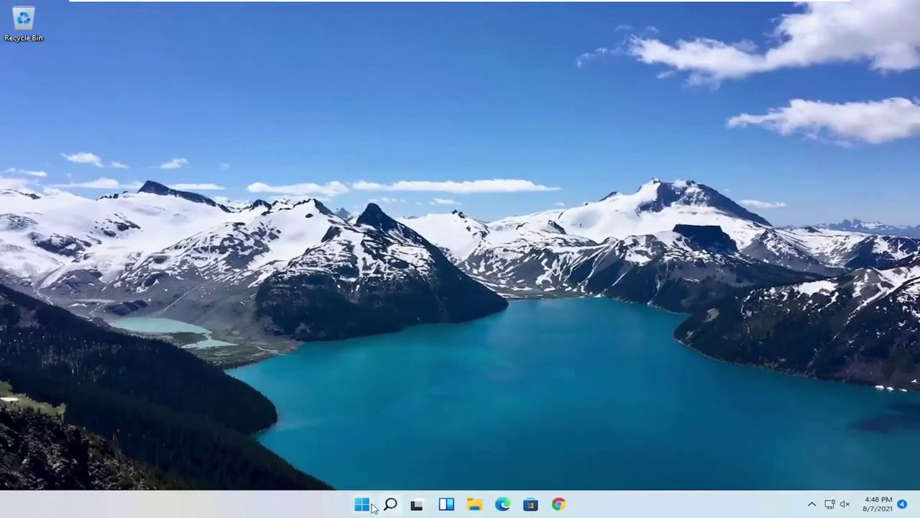
{"action": "right_click", "coordinate": [373, 506]}
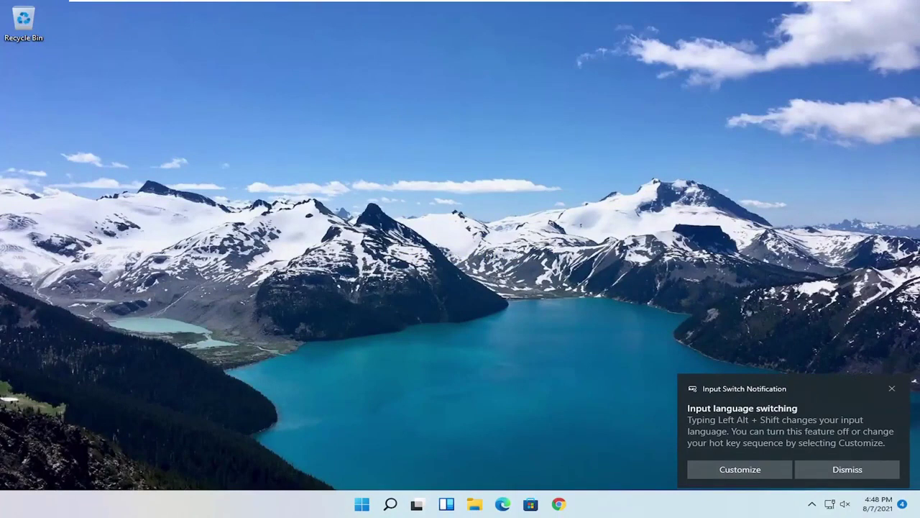
{"action": "left_click", "coordinate": [893, 388]}
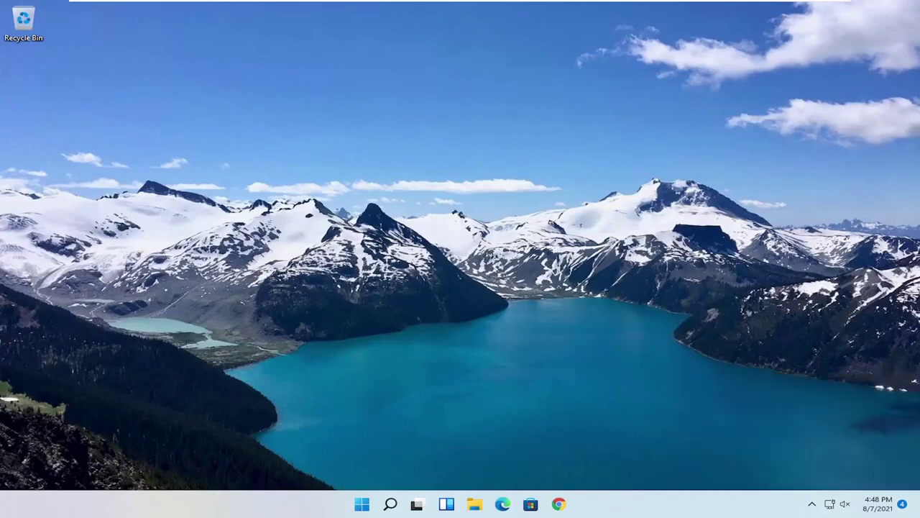